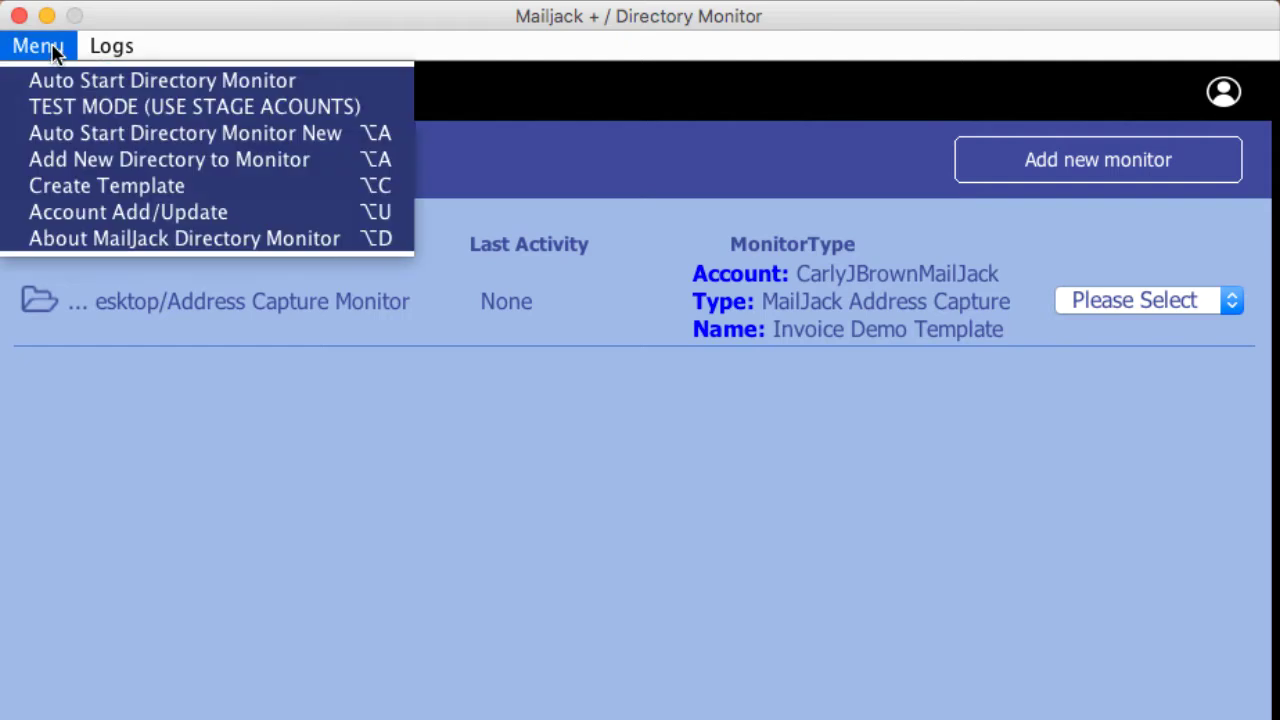
Start creating a new mail template of the type MailJack Address Capture
click(262, 197)
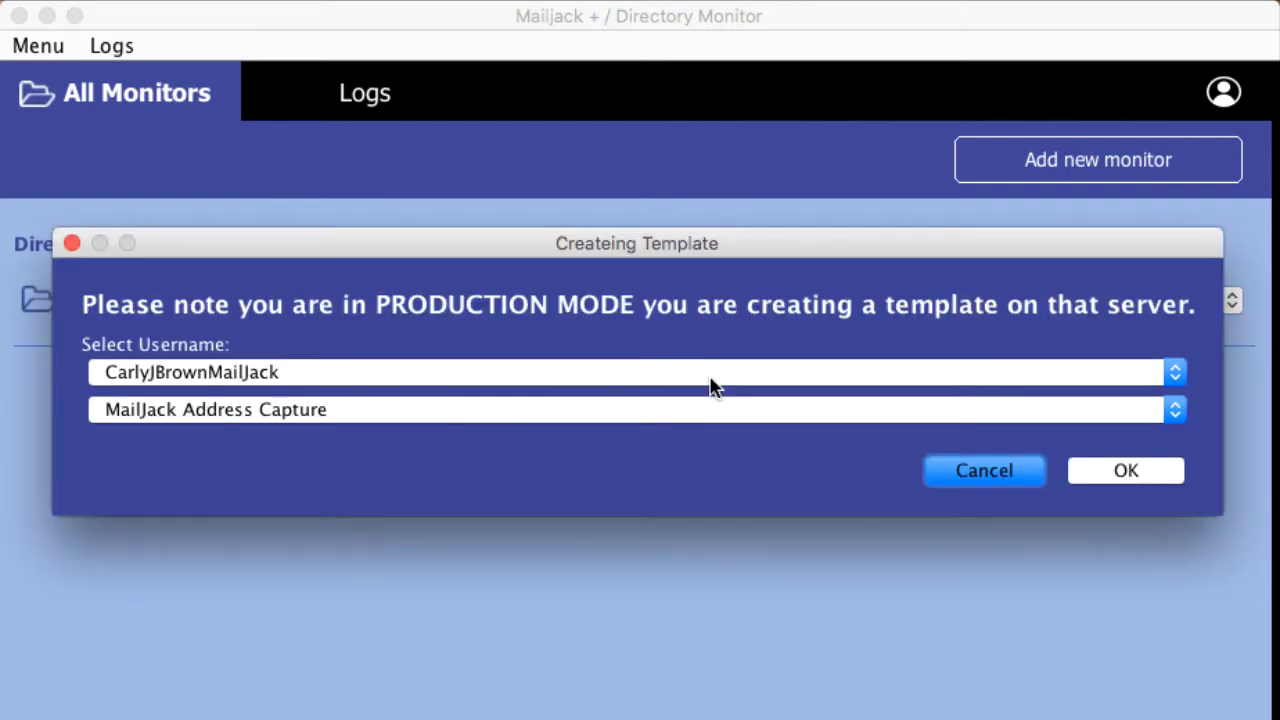
click(729, 410)
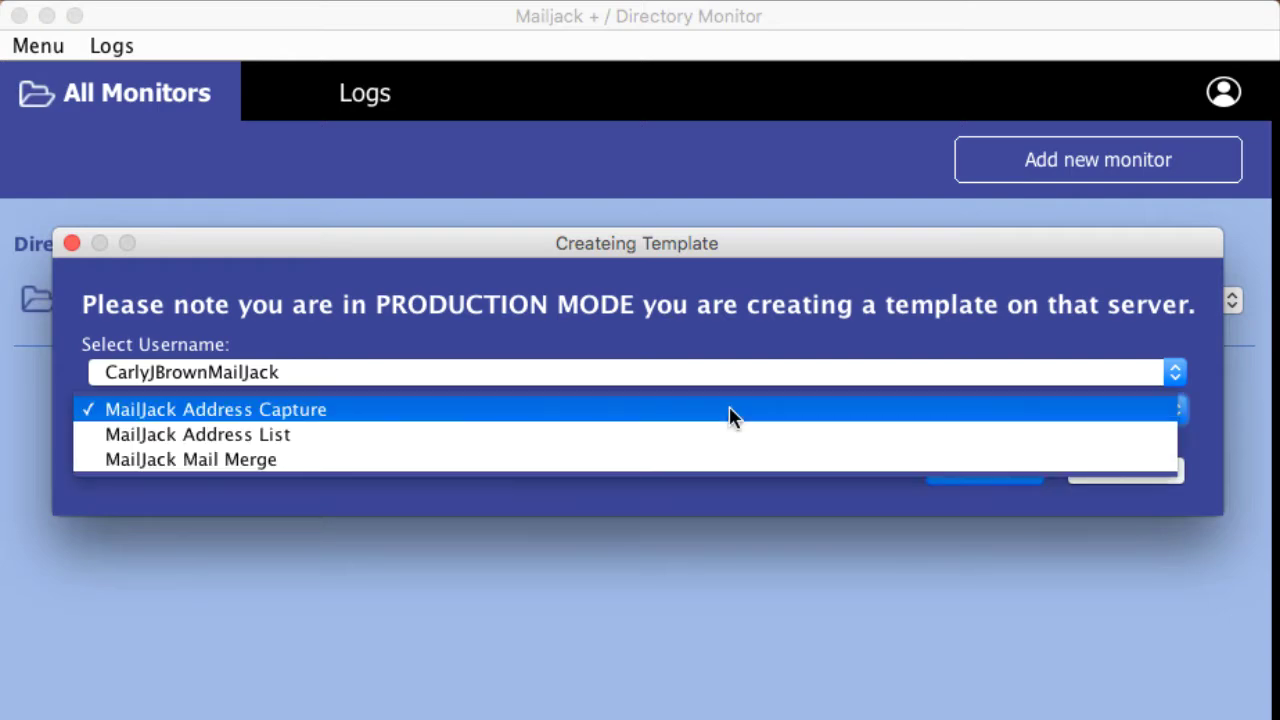
click(729, 410)
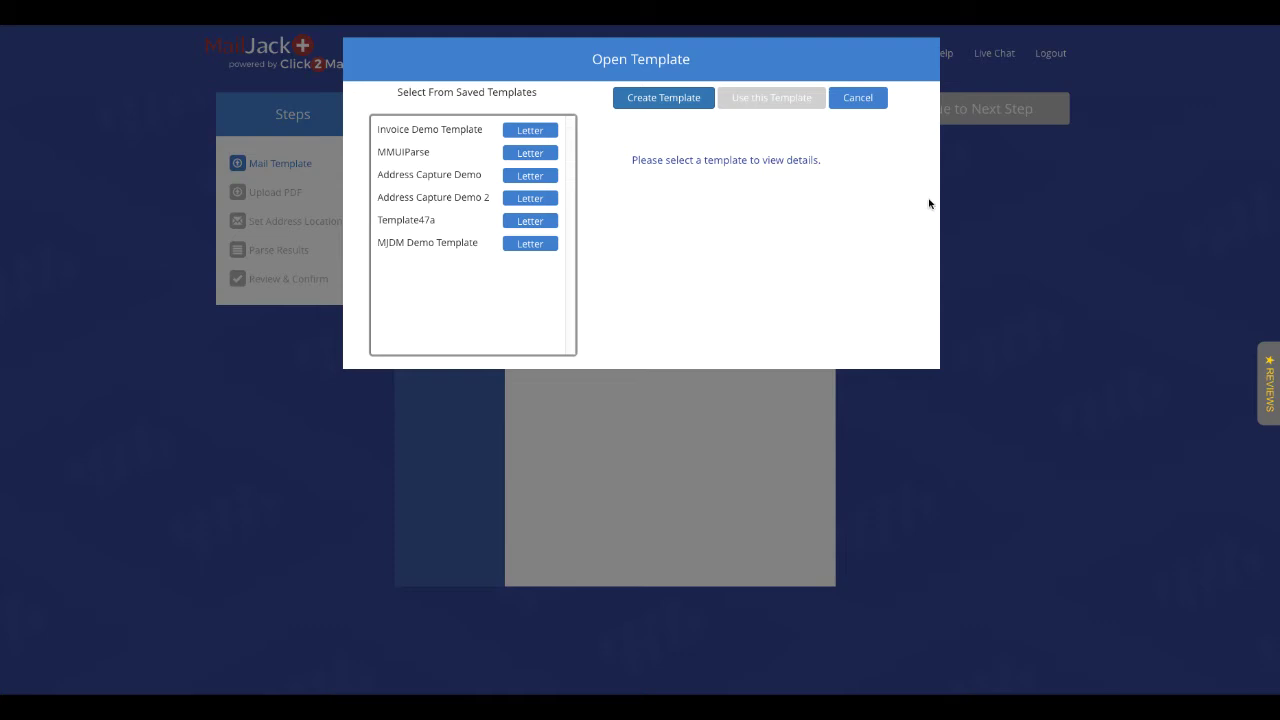
click(654, 97)
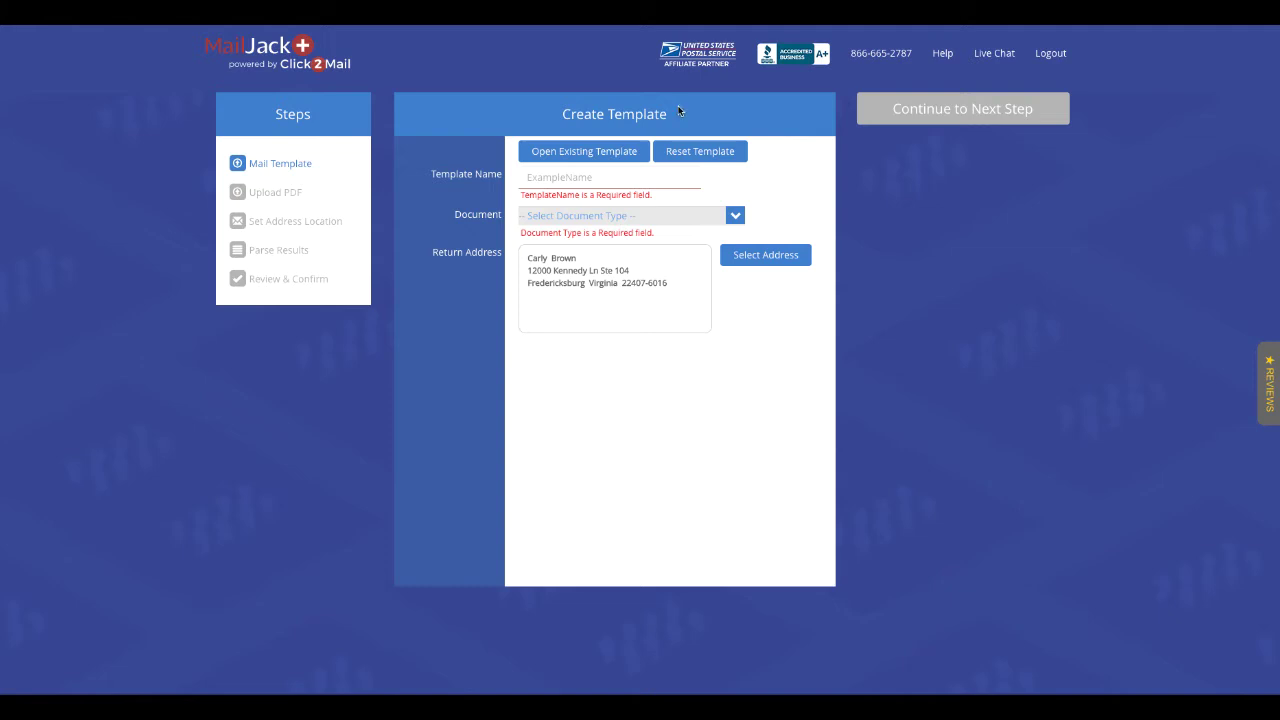
Name the new template "Address Capture Demo Test 3"
click(653, 179)
text(Address Ca)
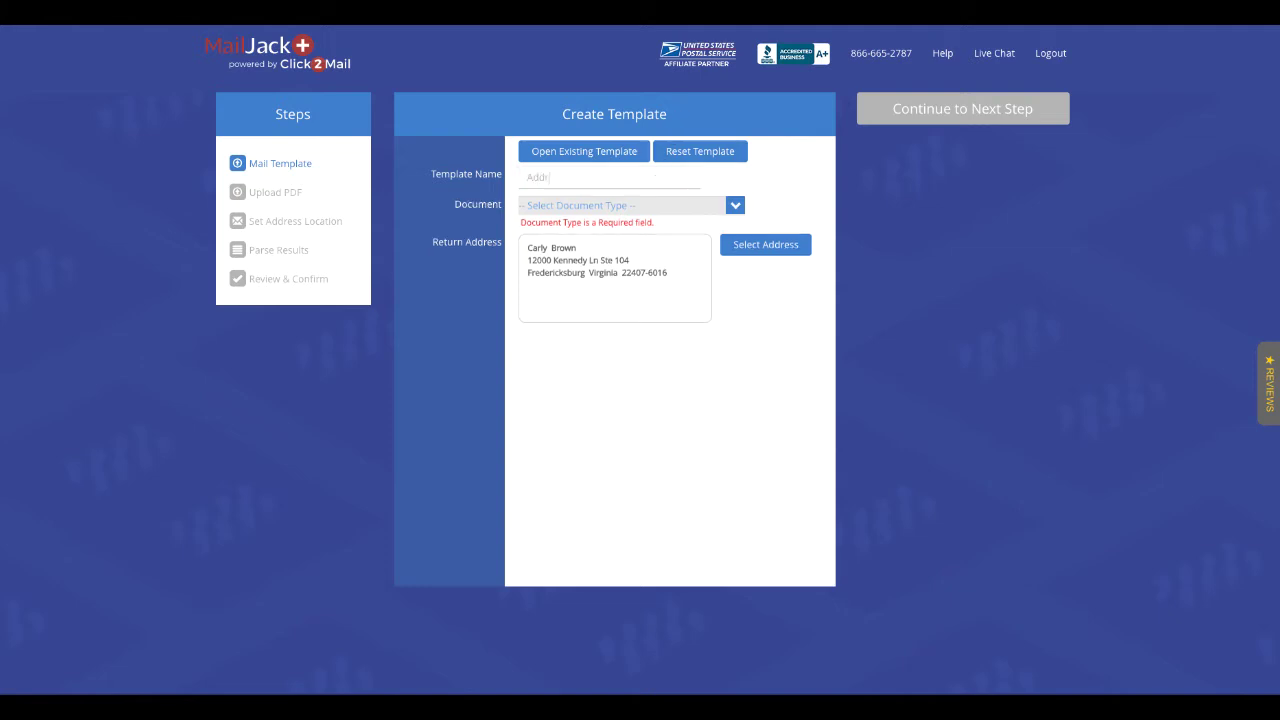
text(pture Demo)
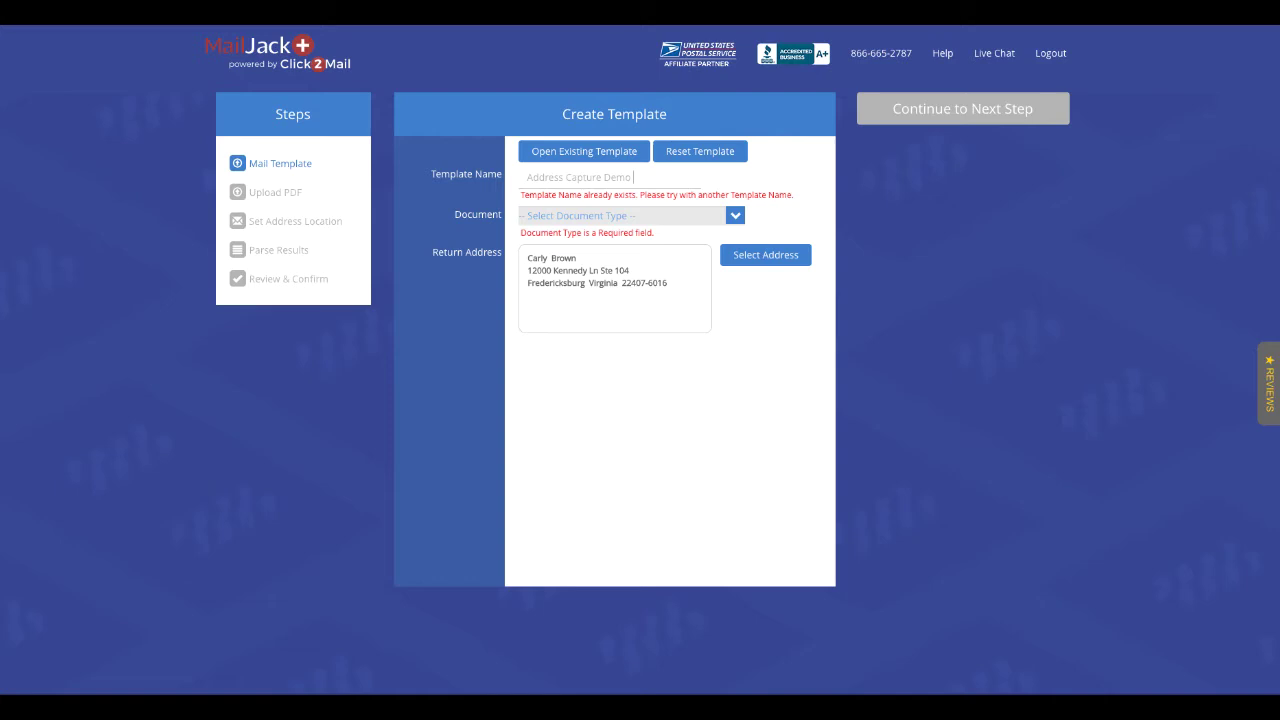
text(Test 3)
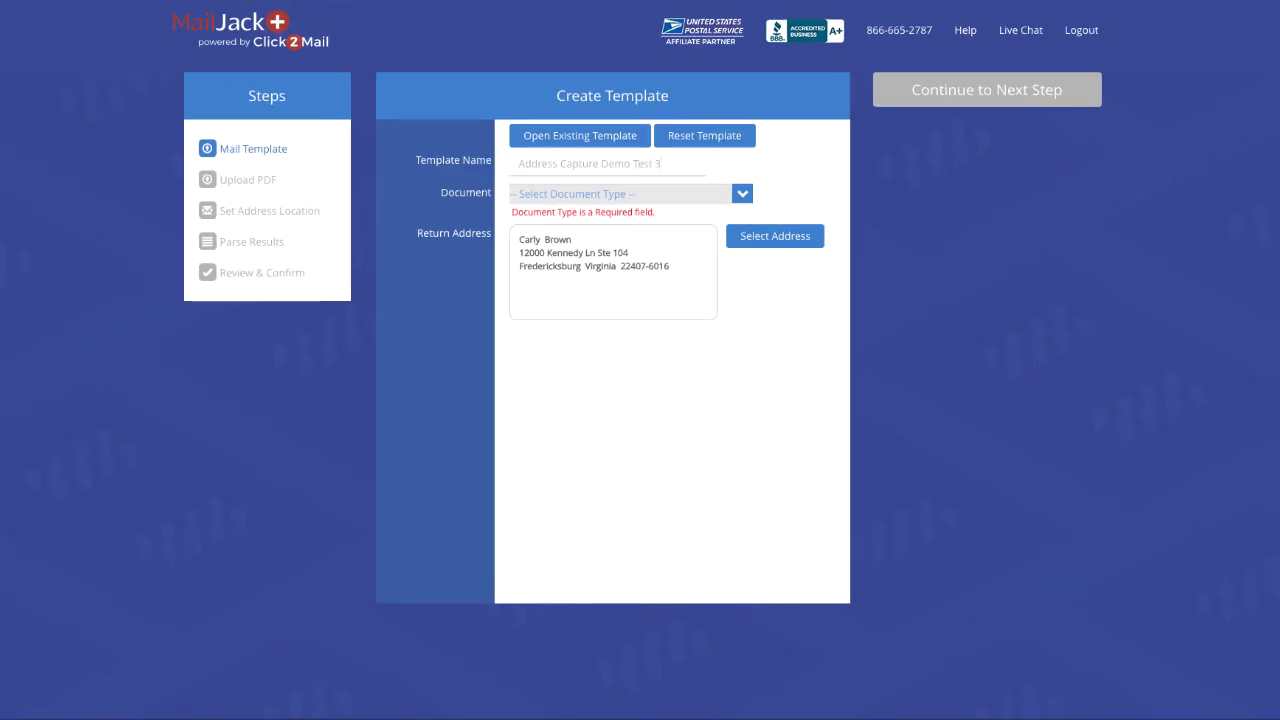
Set the template's document to Letter 8.5 x 11, layout to Address on Separate Page and envelope to #10 Double Window
click(667, 196)
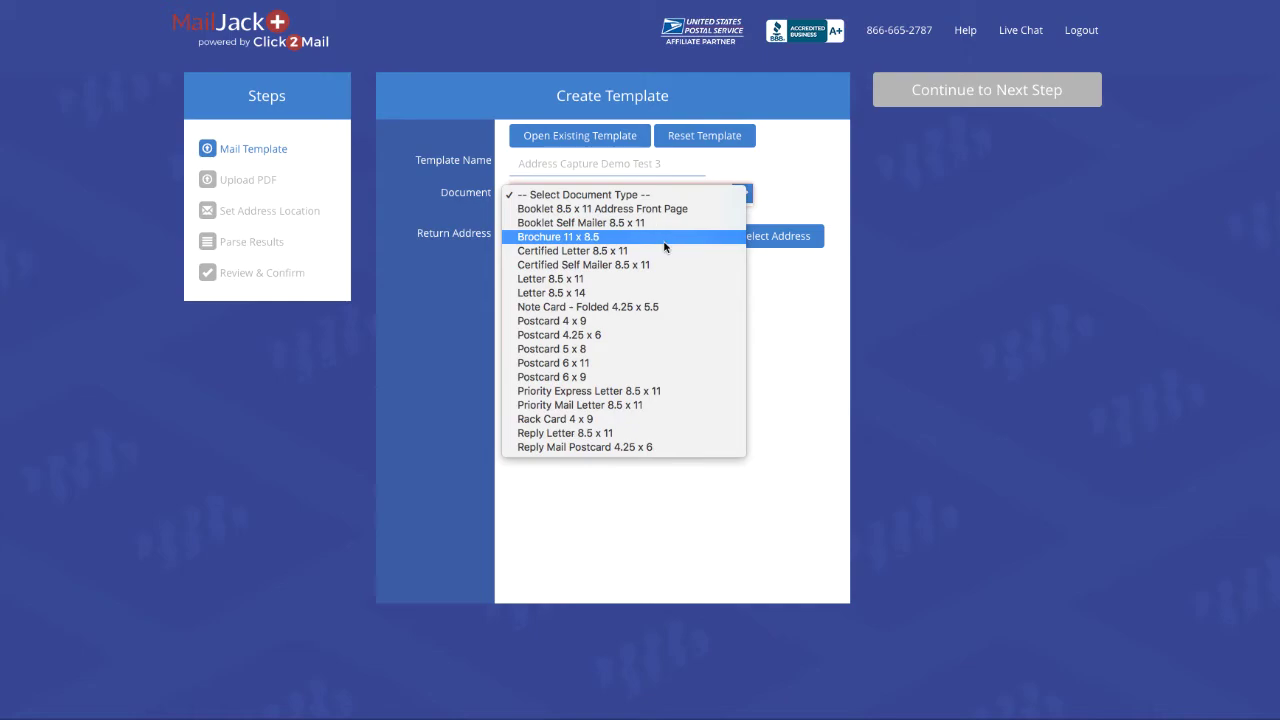
click(664, 278)
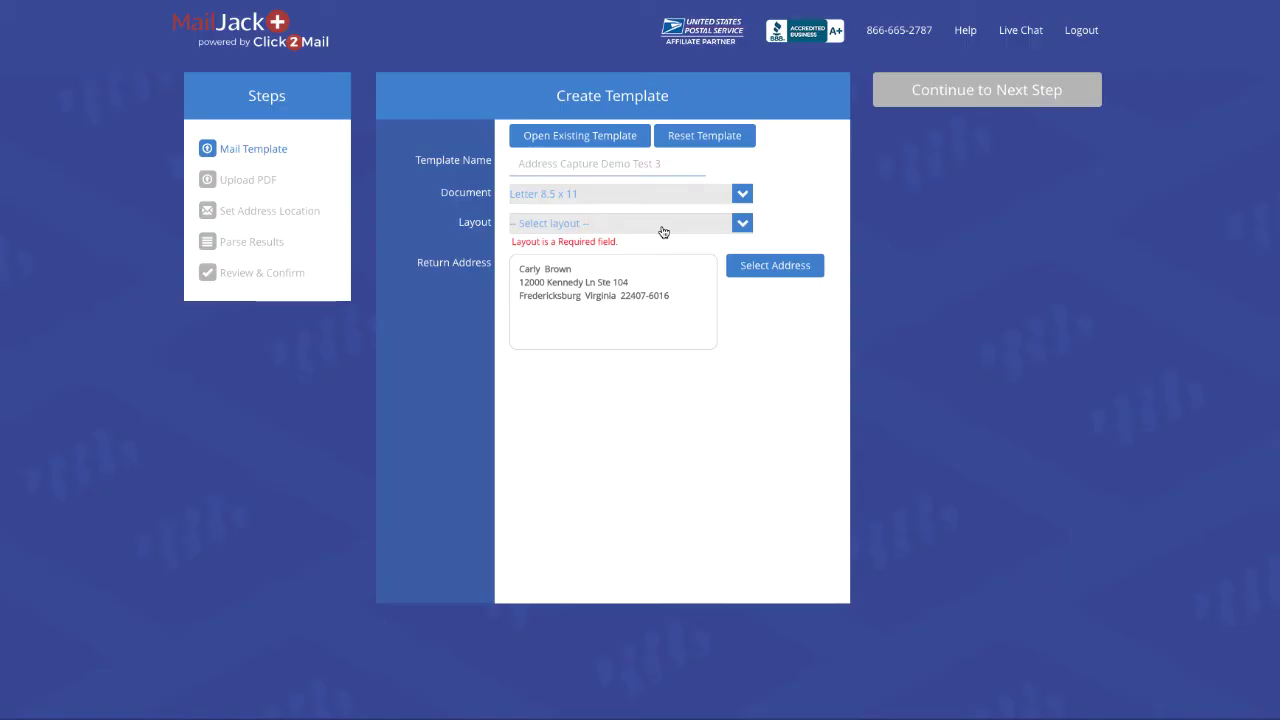
click(680, 231)
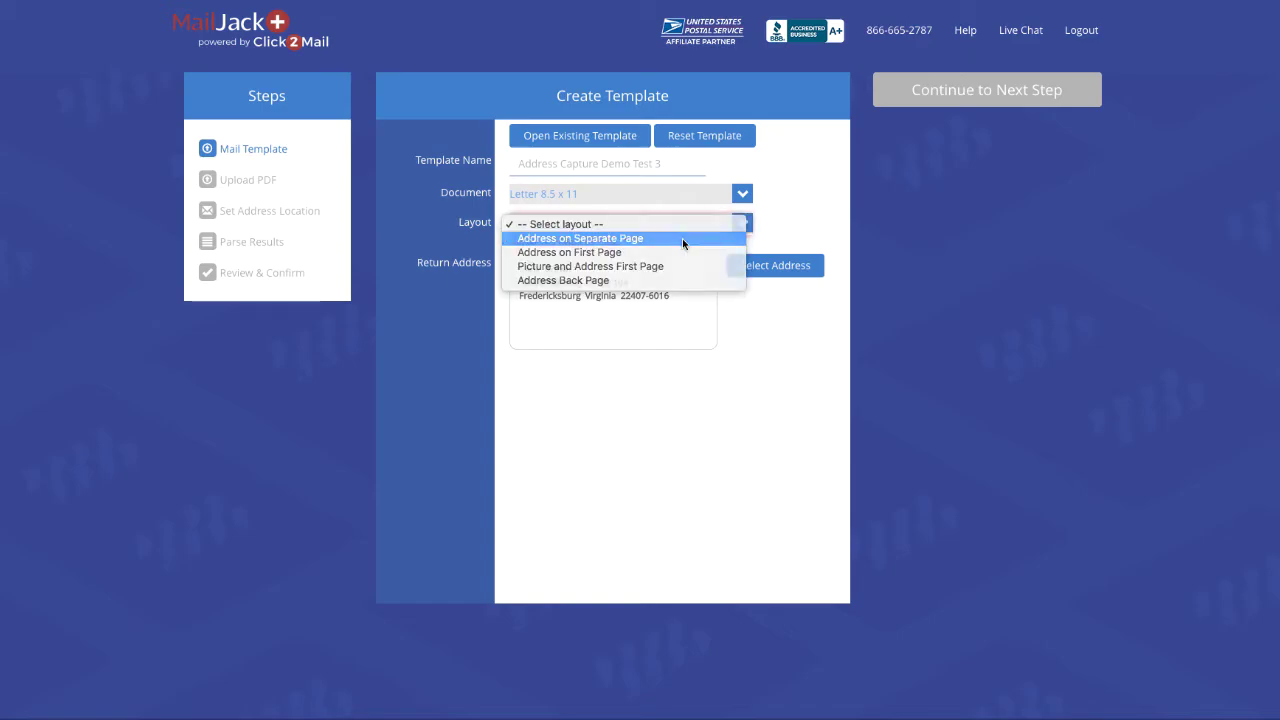
click(682, 238)
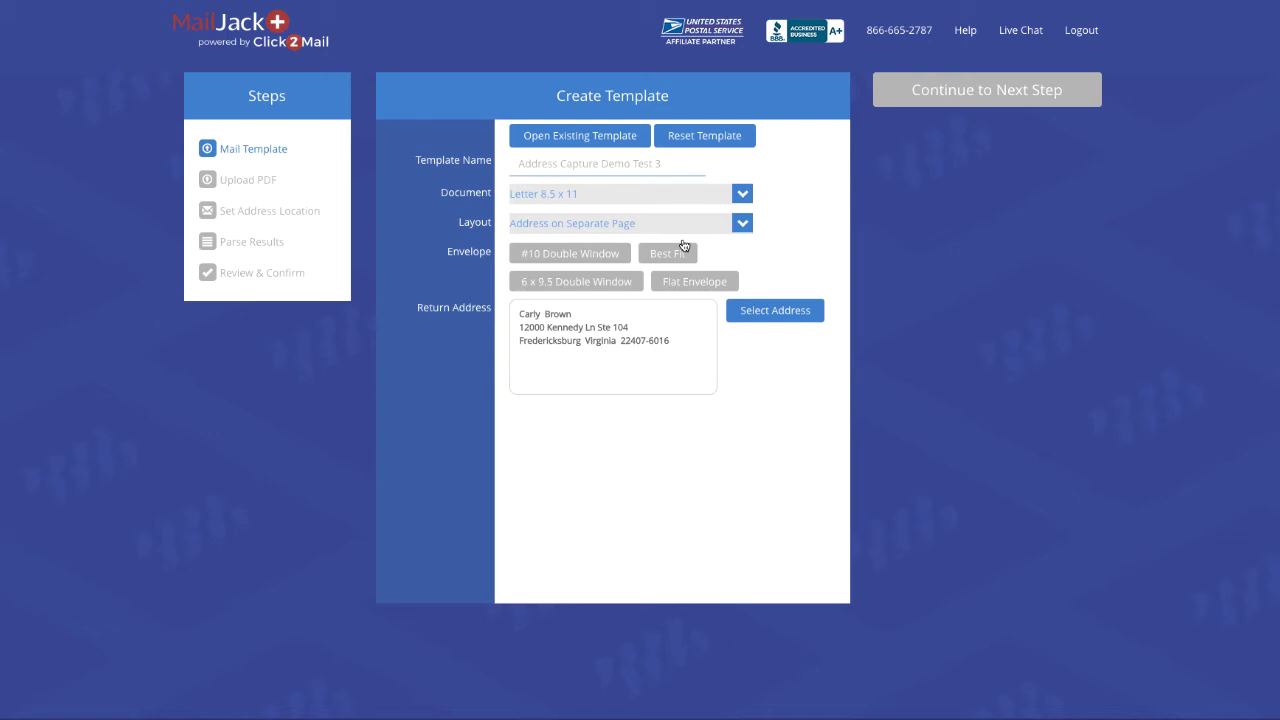
click(571, 258)
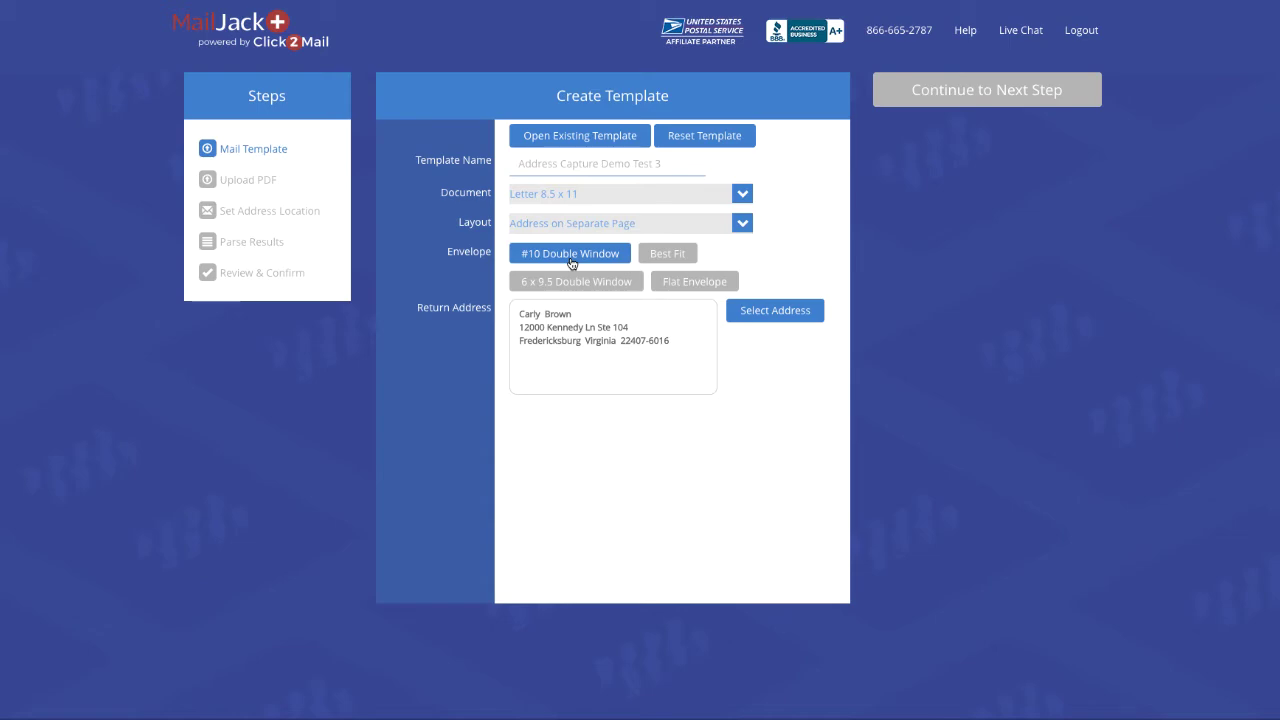
click(571, 259)
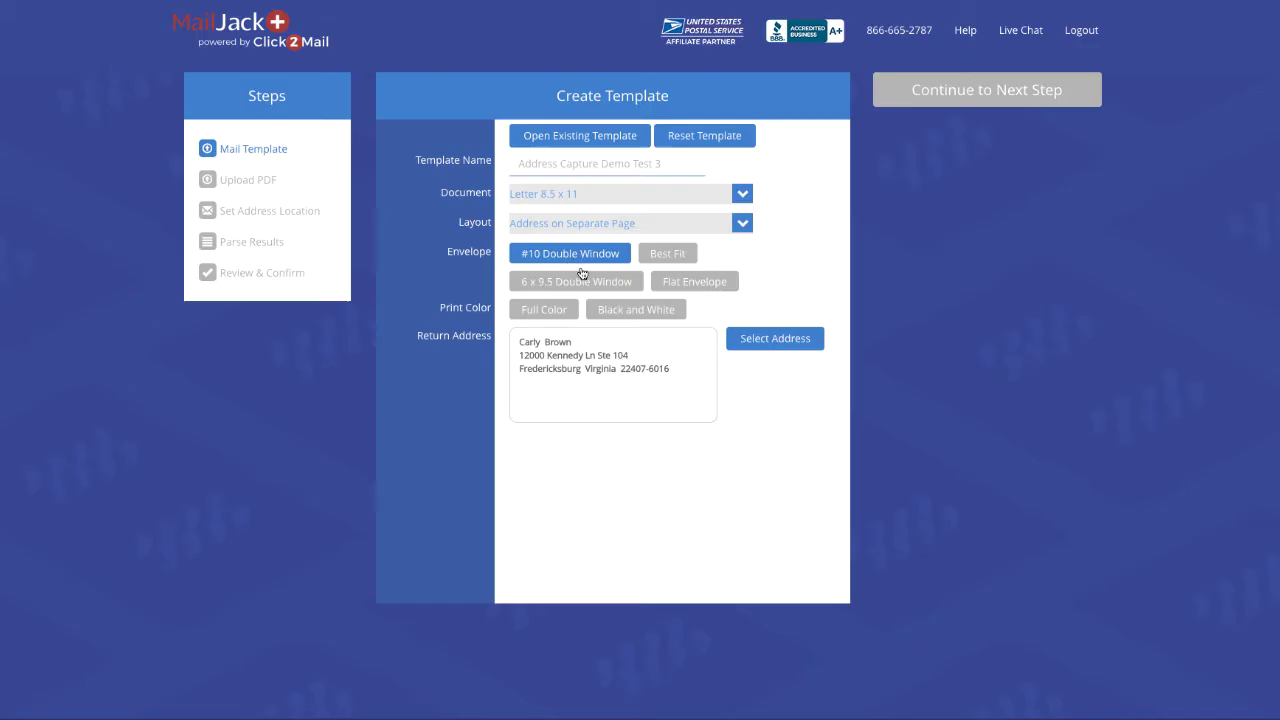
Set the template's printing to Black and White on White 24# paper, Printing One side, with First Class mail
click(603, 308)
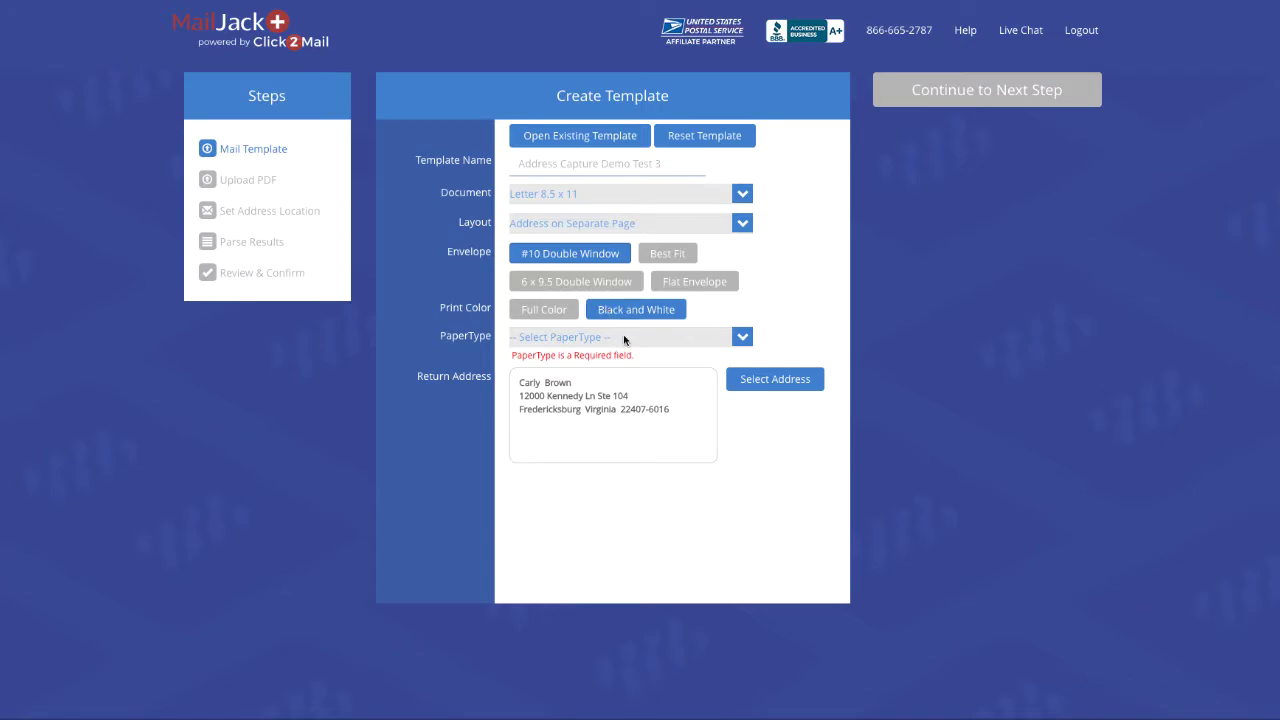
click(623, 337)
click(623, 345)
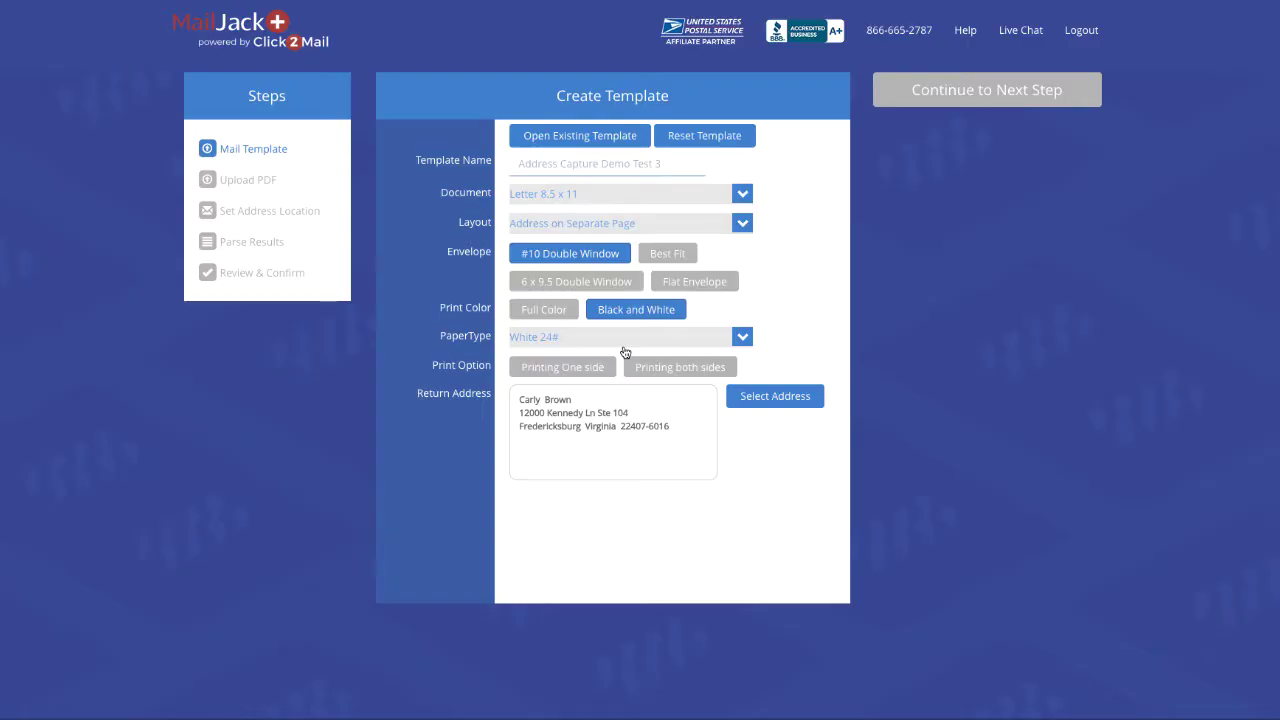
click(592, 368)
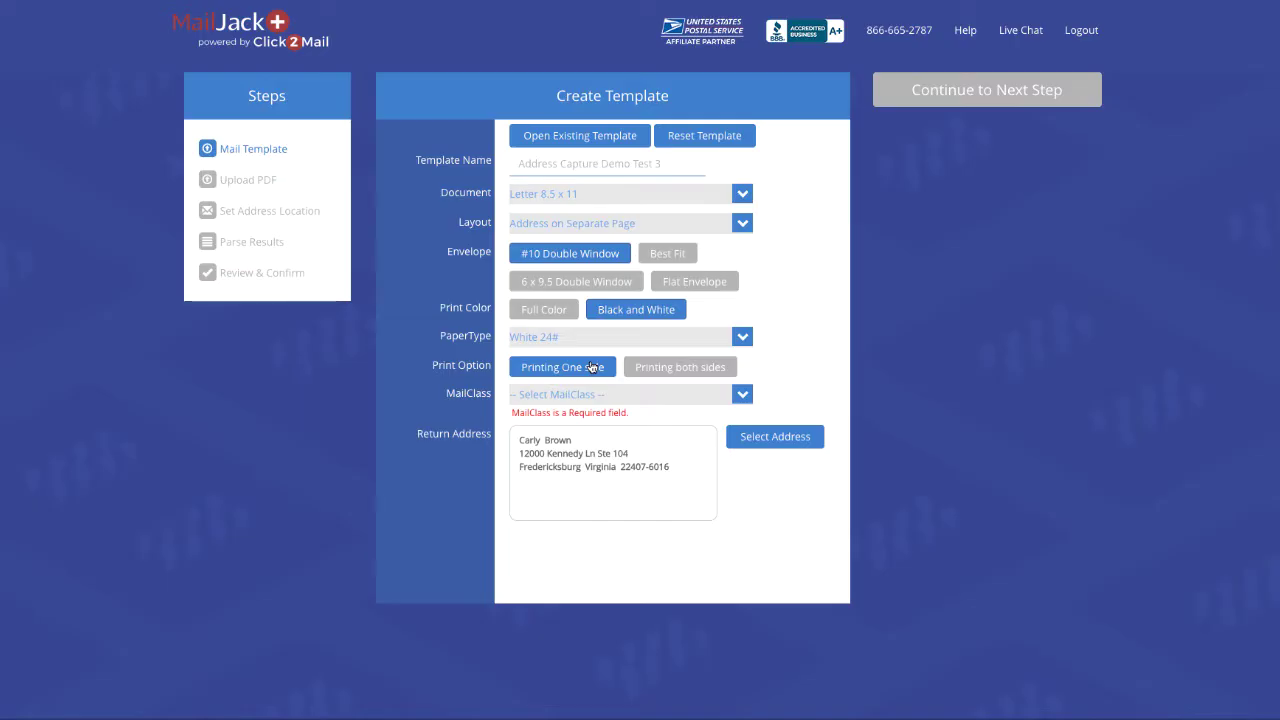
click(608, 393)
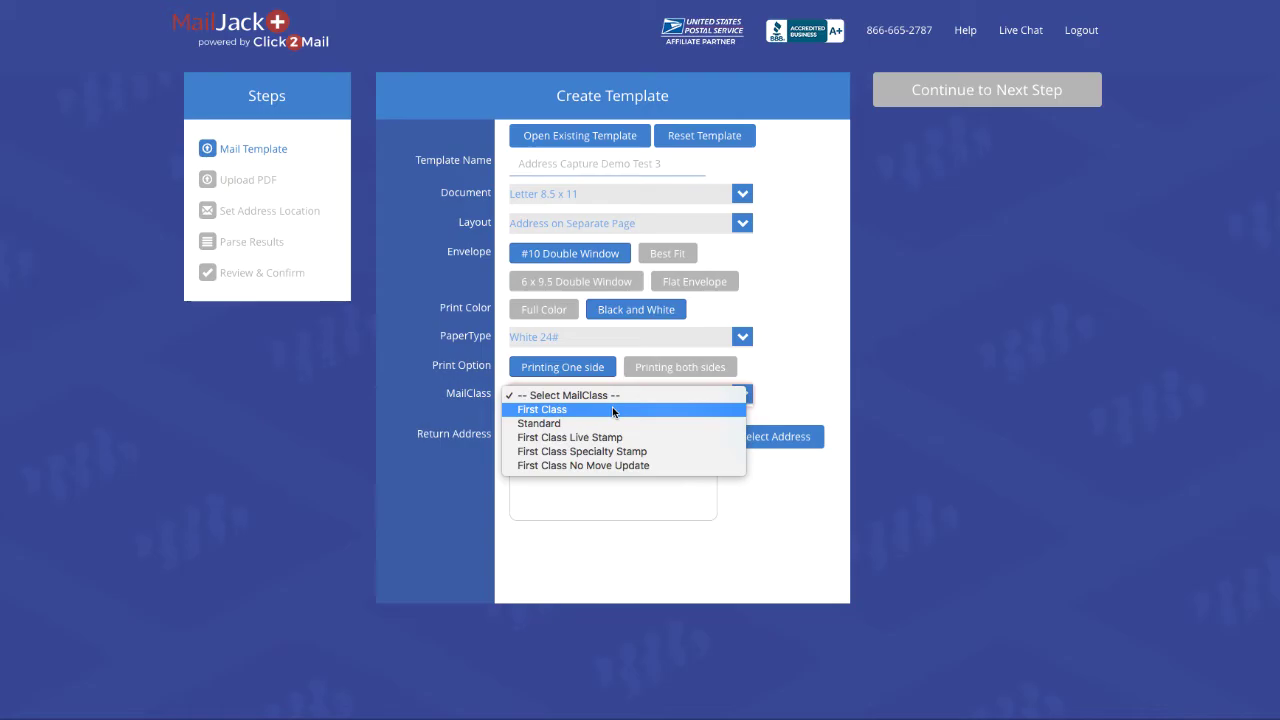
click(613, 409)
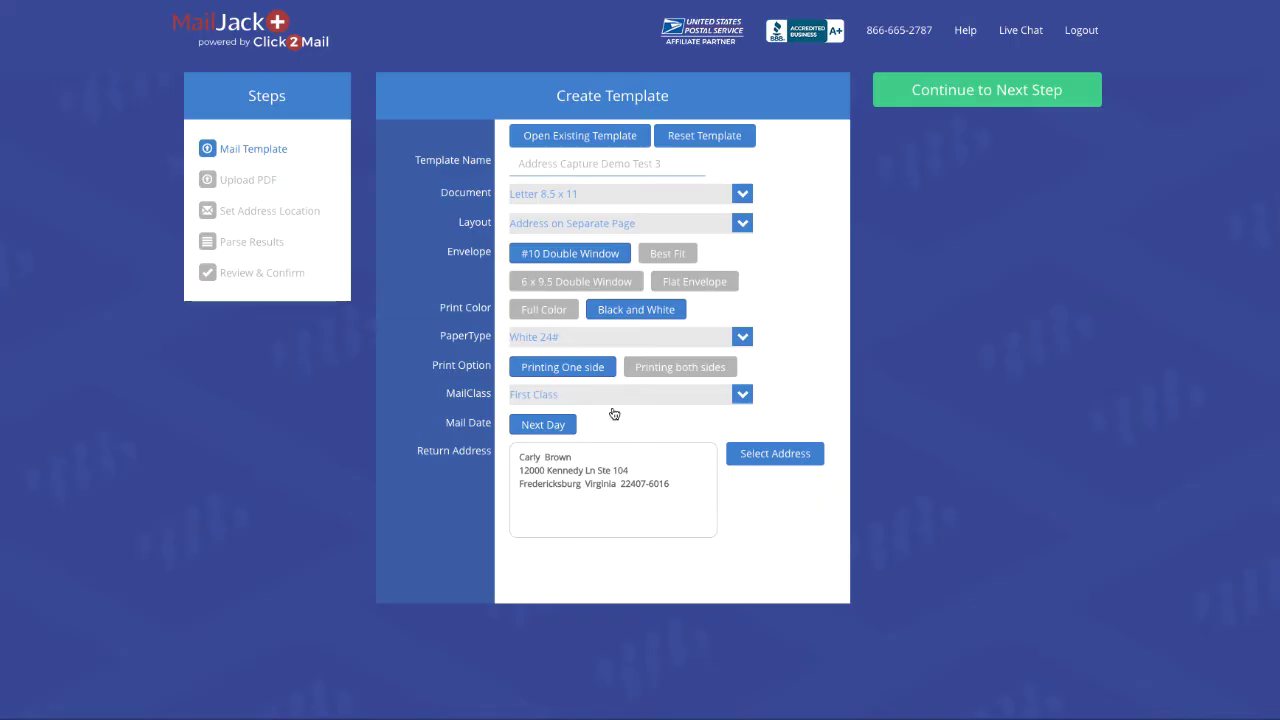
Continue to the PDF stage of the template and upload the sample invoice PDF
click(979, 89)
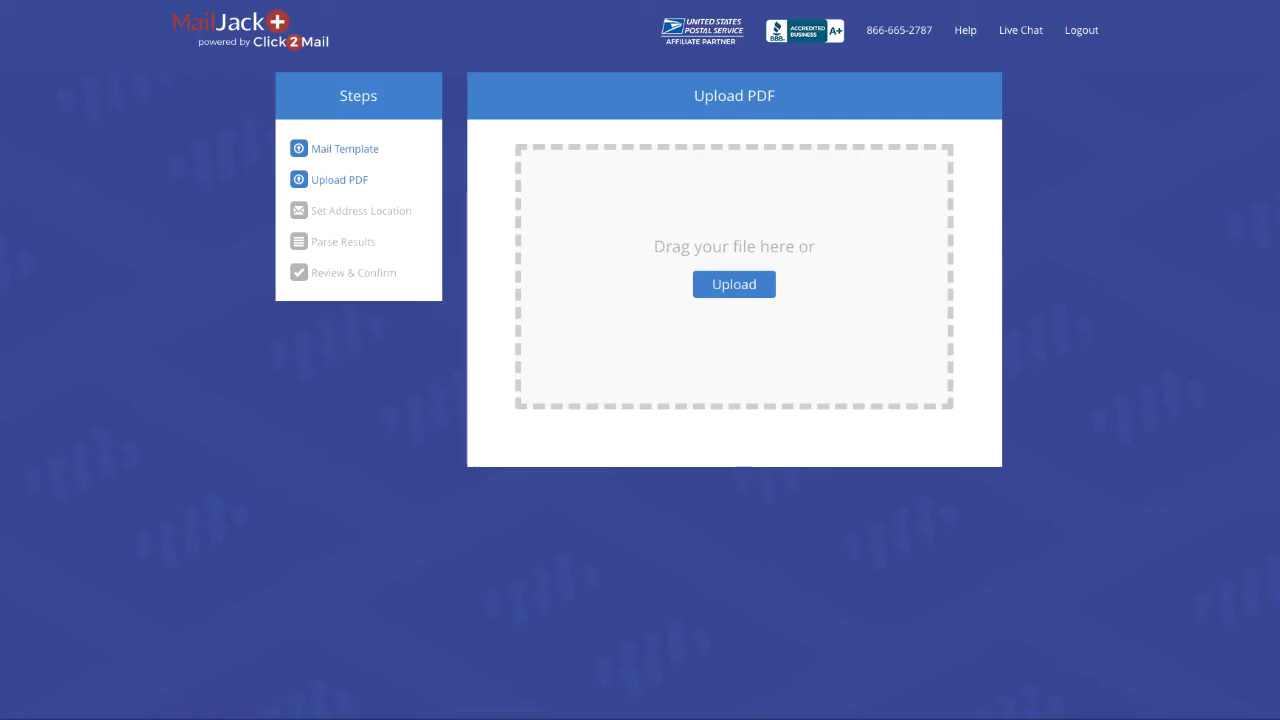
drag(0, 440, 631, 294)
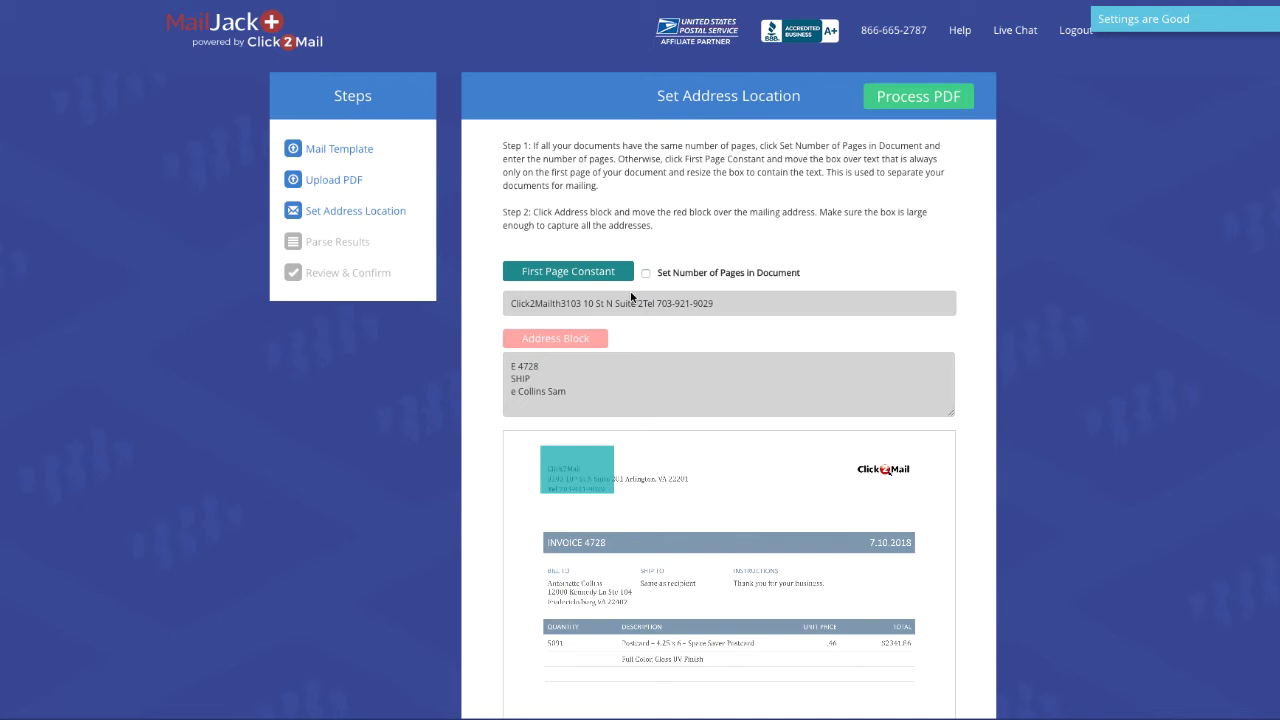
Enable a set number of pages per document and fit the address block around the Bill To mailing address on the invoice
click(646, 273)
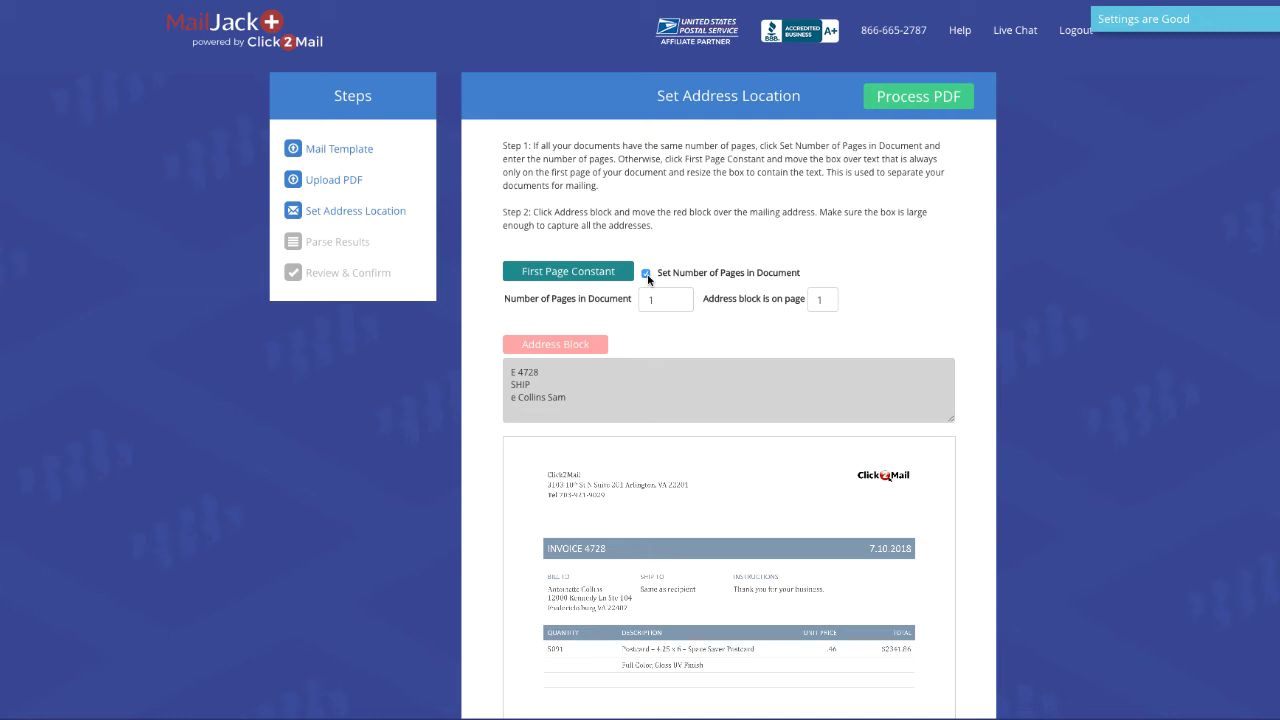
click(583, 345)
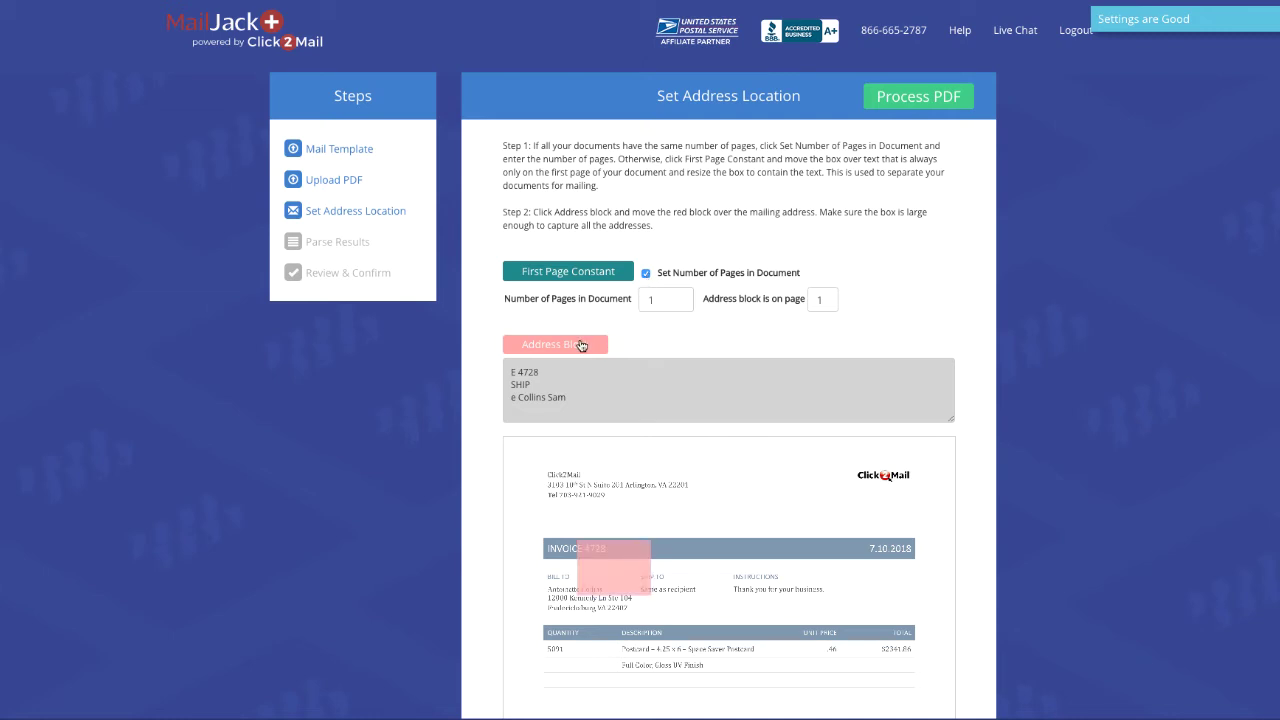
drag(598, 580, 640, 622)
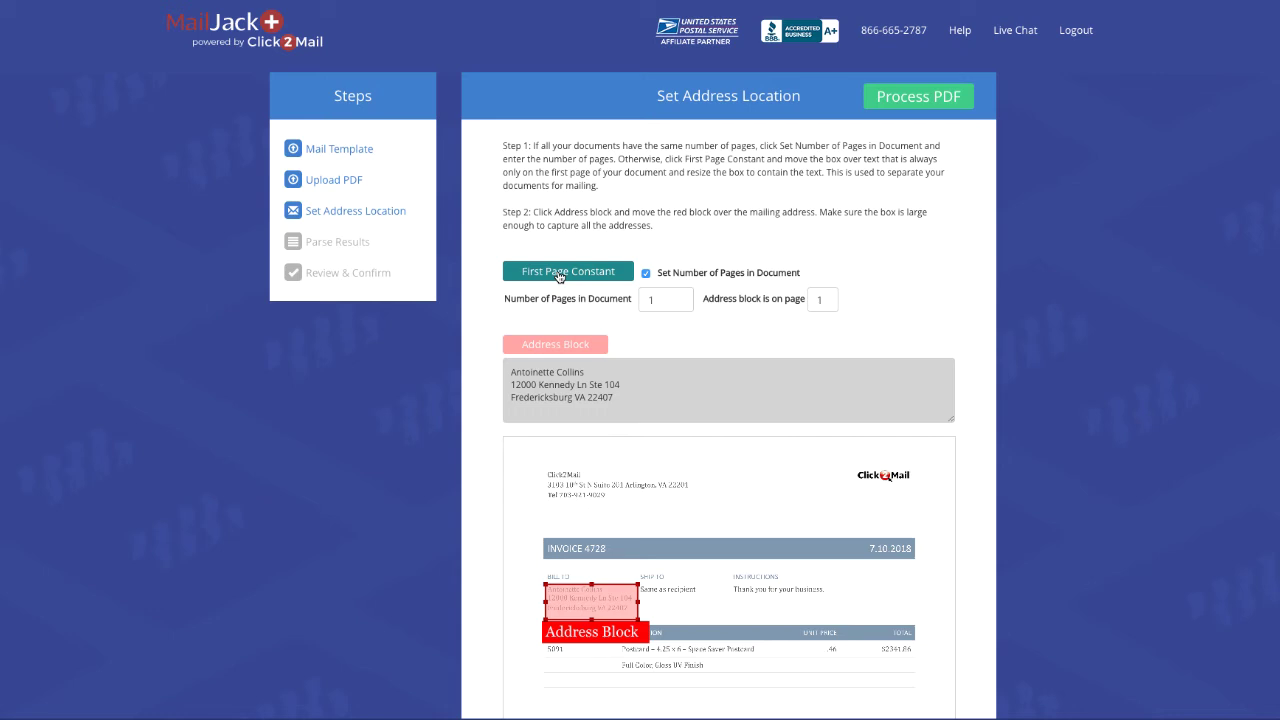
Separate documents by a first page constant fitted around the Click2Mail sender name, and process the PDF
click(559, 273)
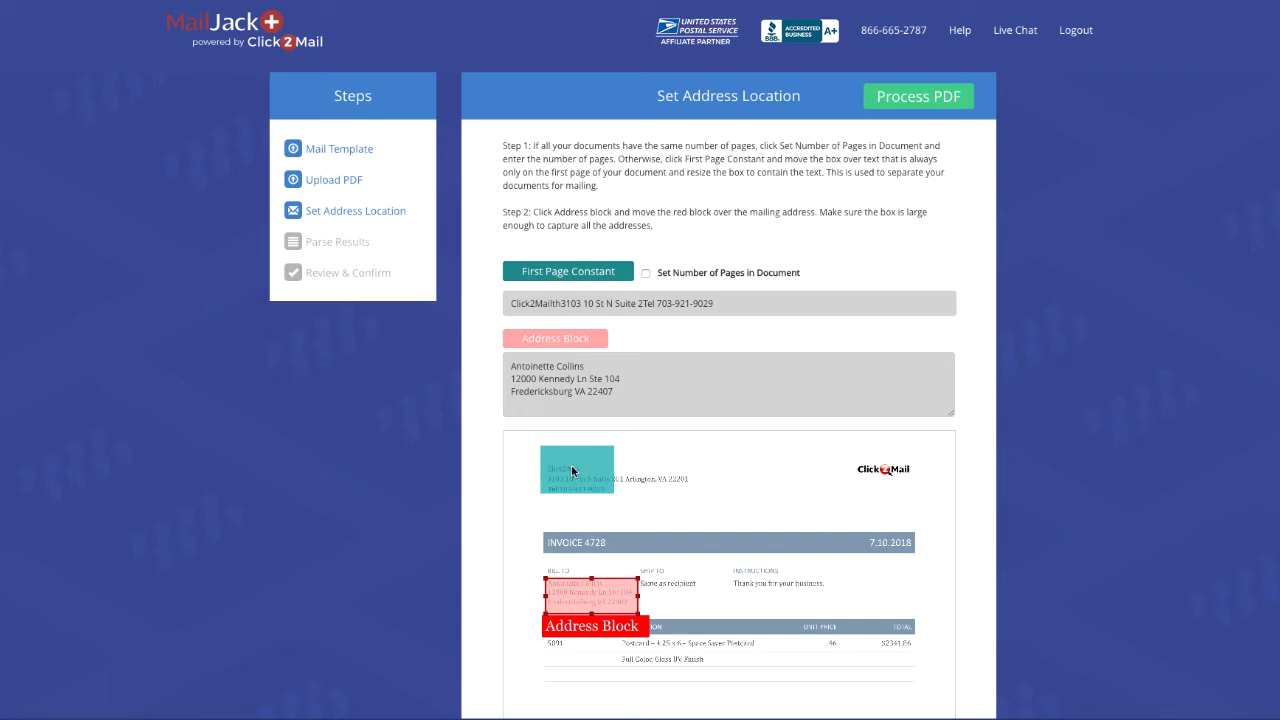
drag(571, 466, 625, 467)
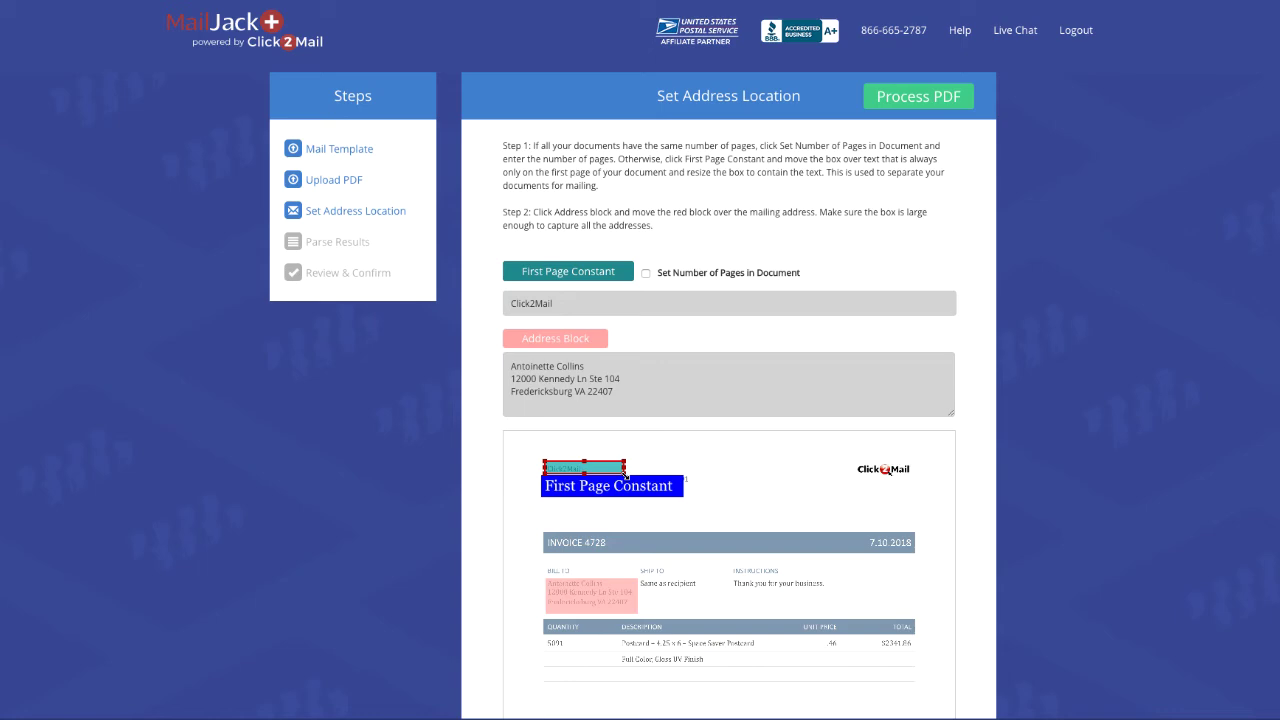
click(901, 101)
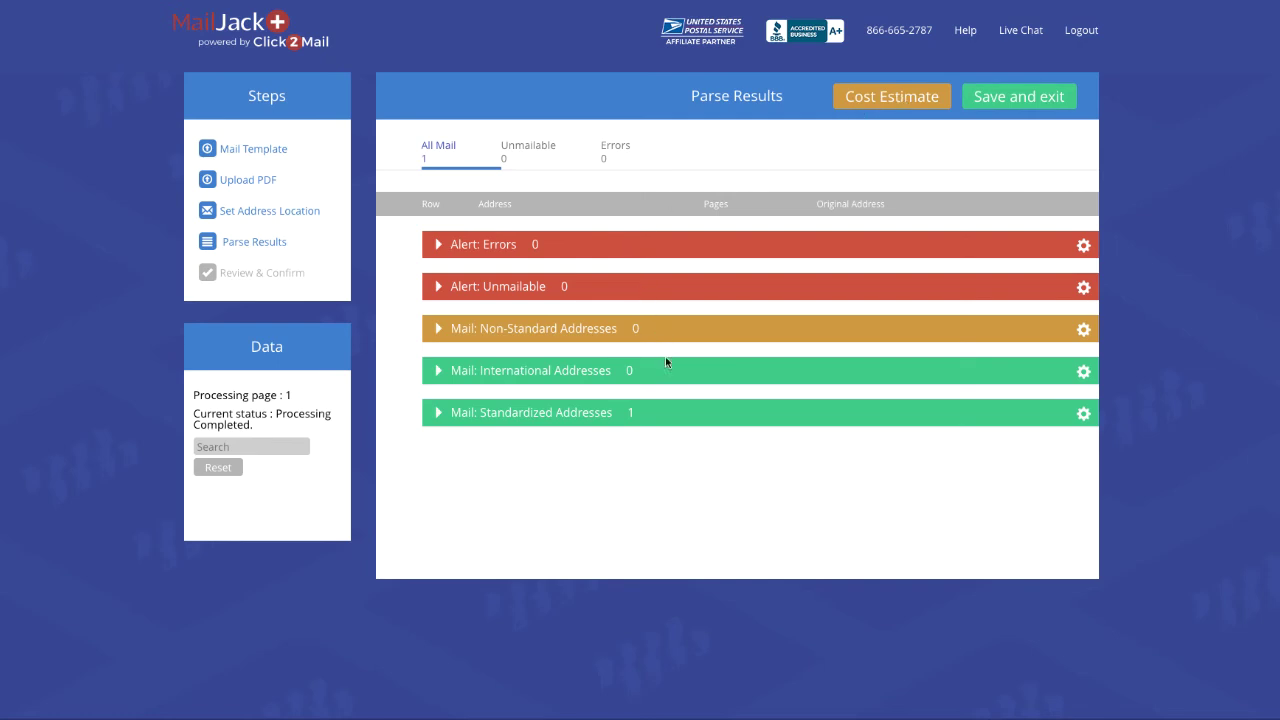
Expand the standardized addresses in the parse results, and save and exit the template
click(670, 413)
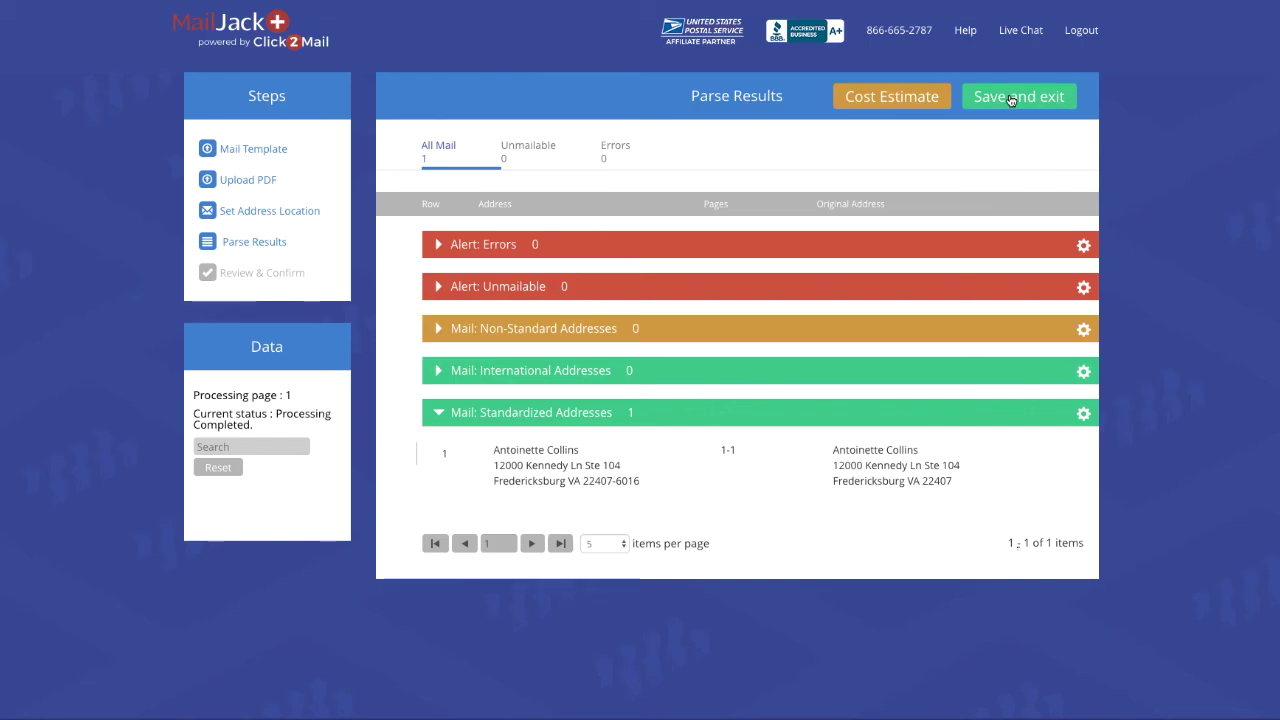
click(1010, 99)
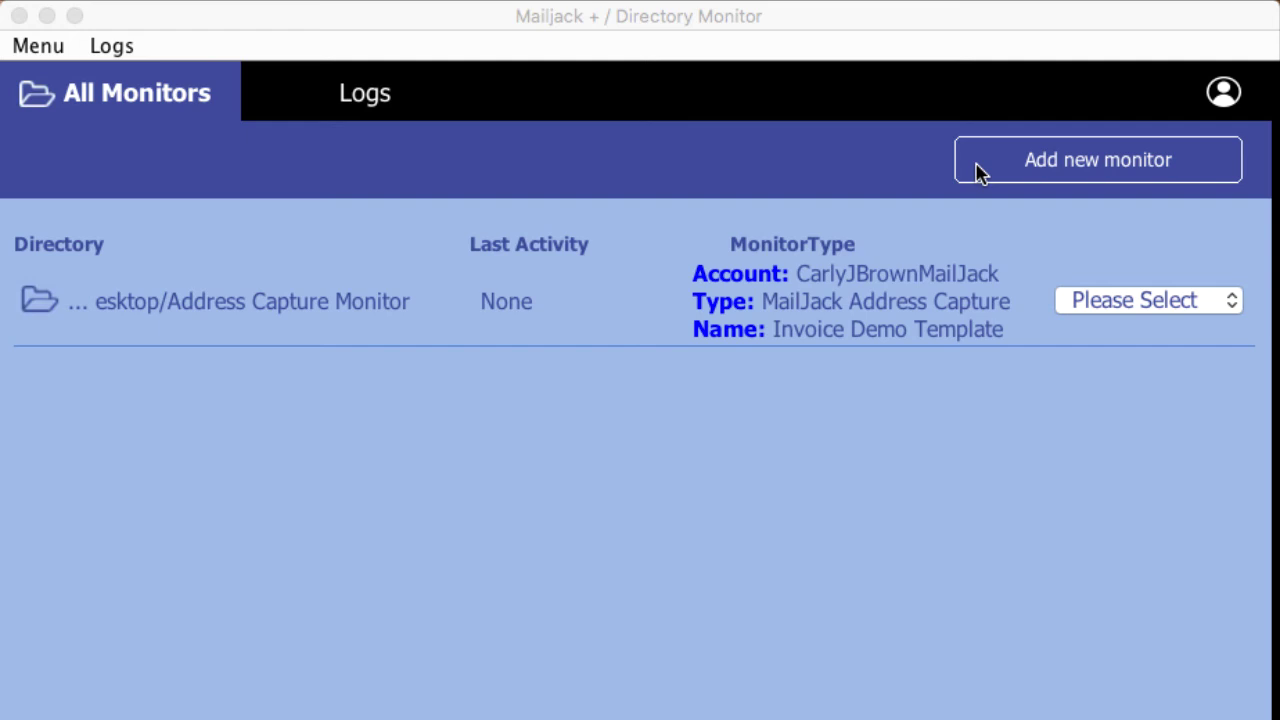
Start a new MailJack Address Capture monitor and choose the Desktop folder "Address Capture Demo 3" as its directory
click(980, 172)
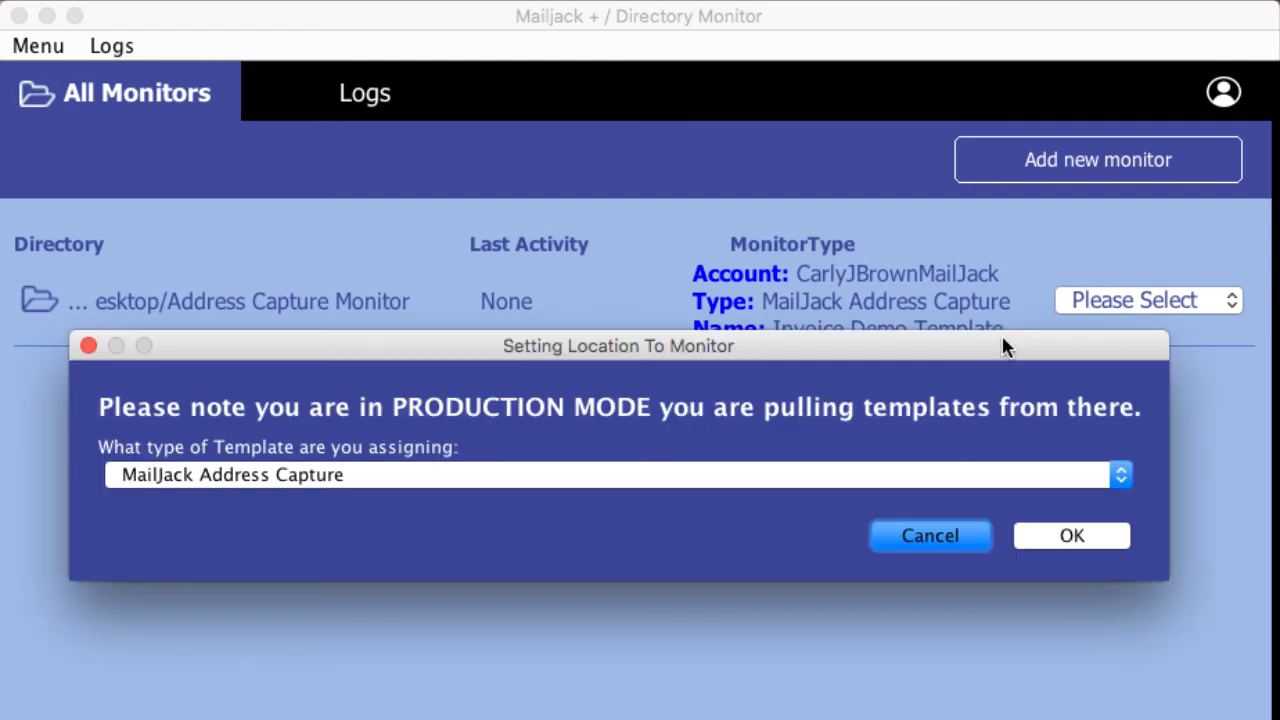
click(1033, 480)
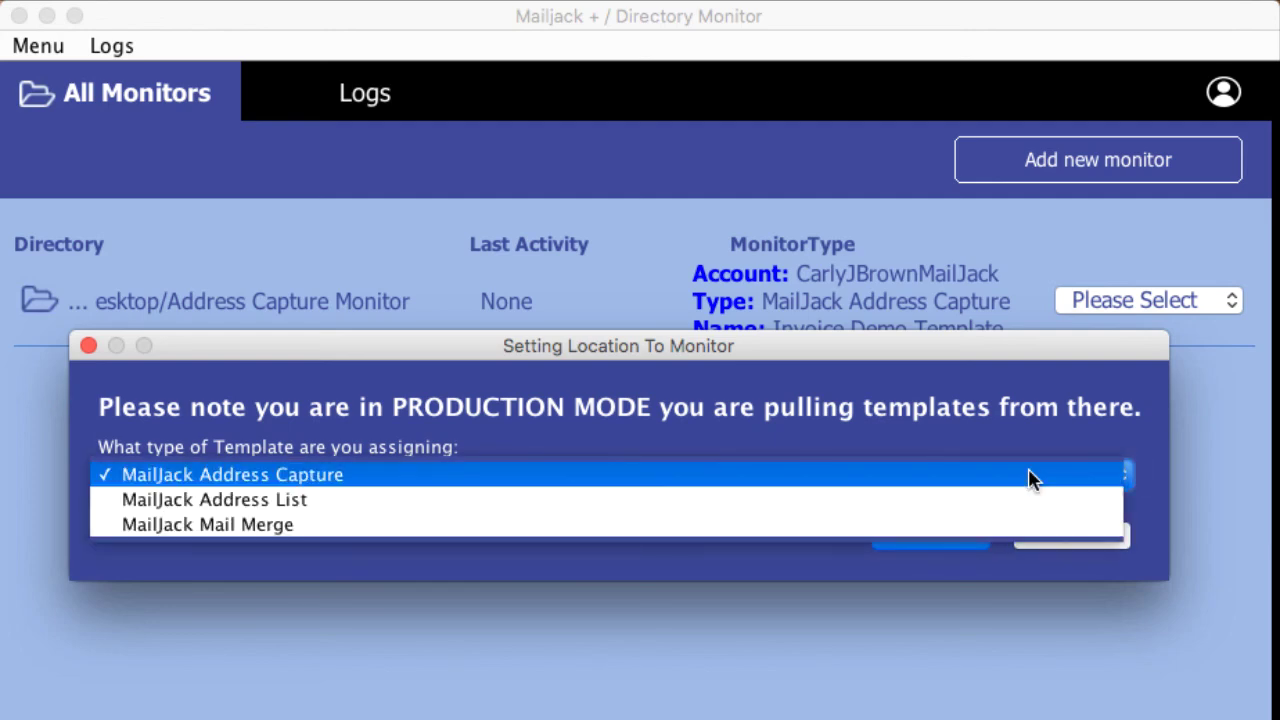
click(1028, 472)
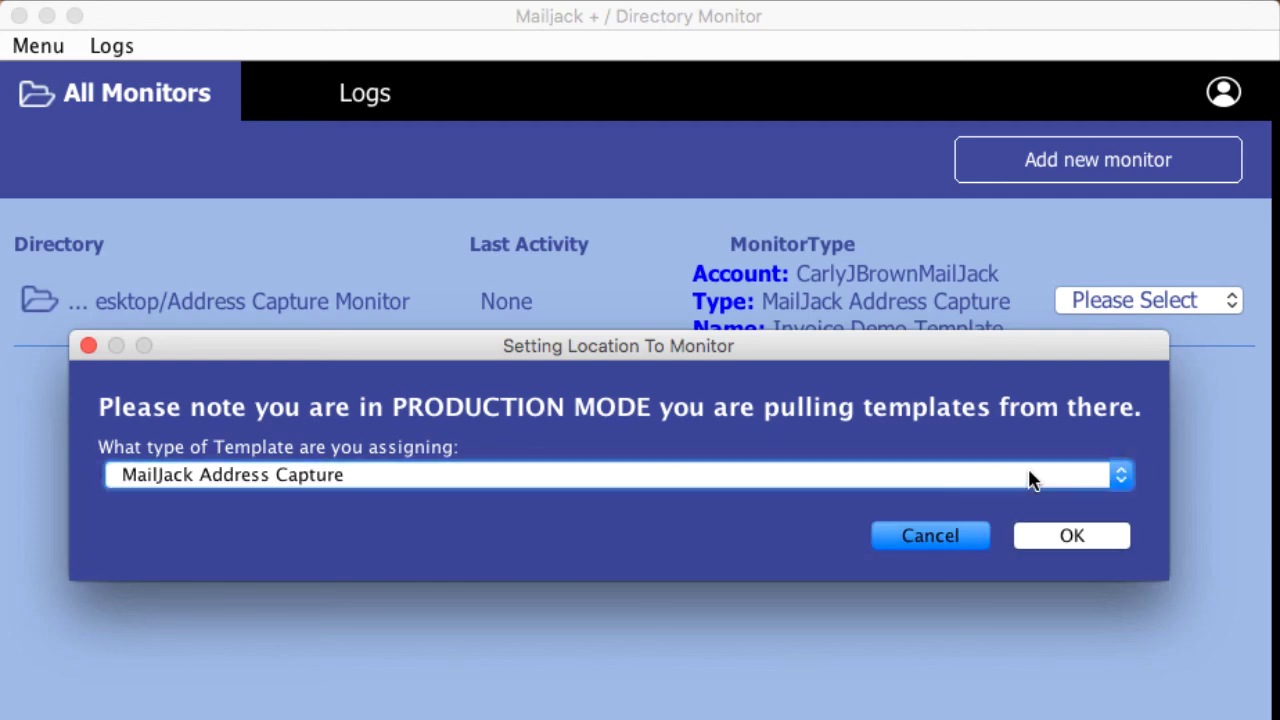
click(1045, 540)
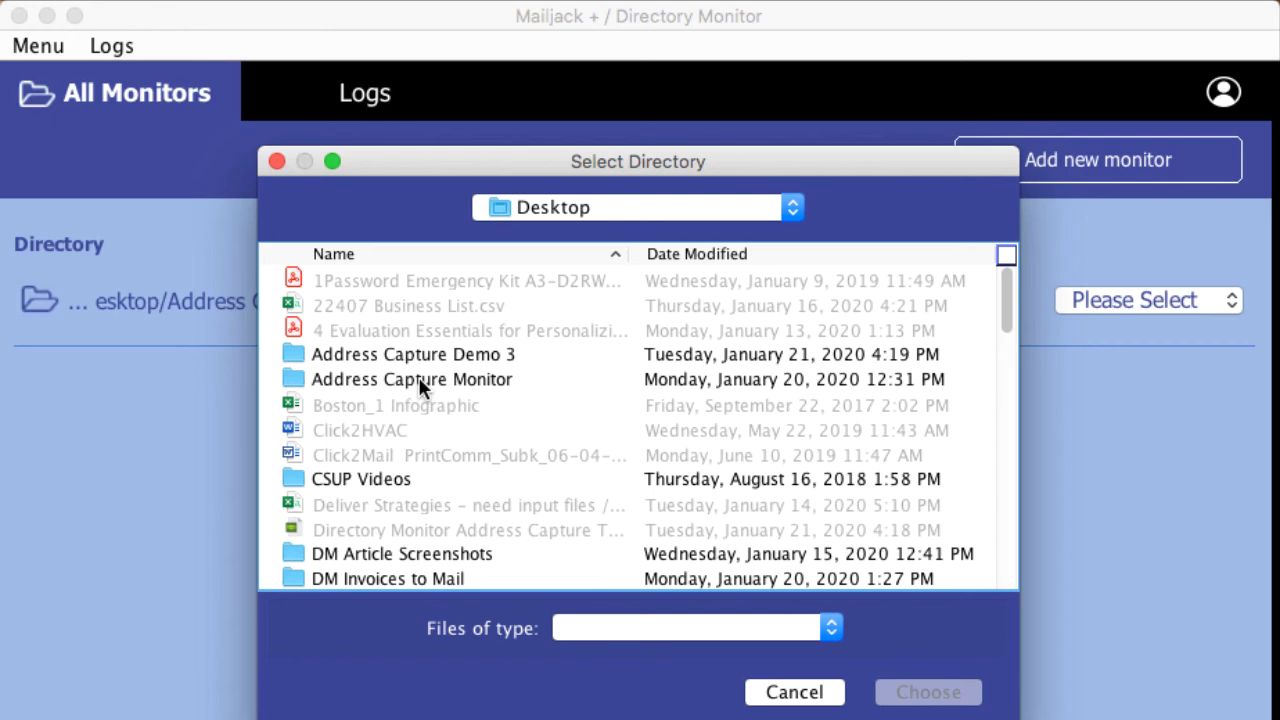
click(427, 352)
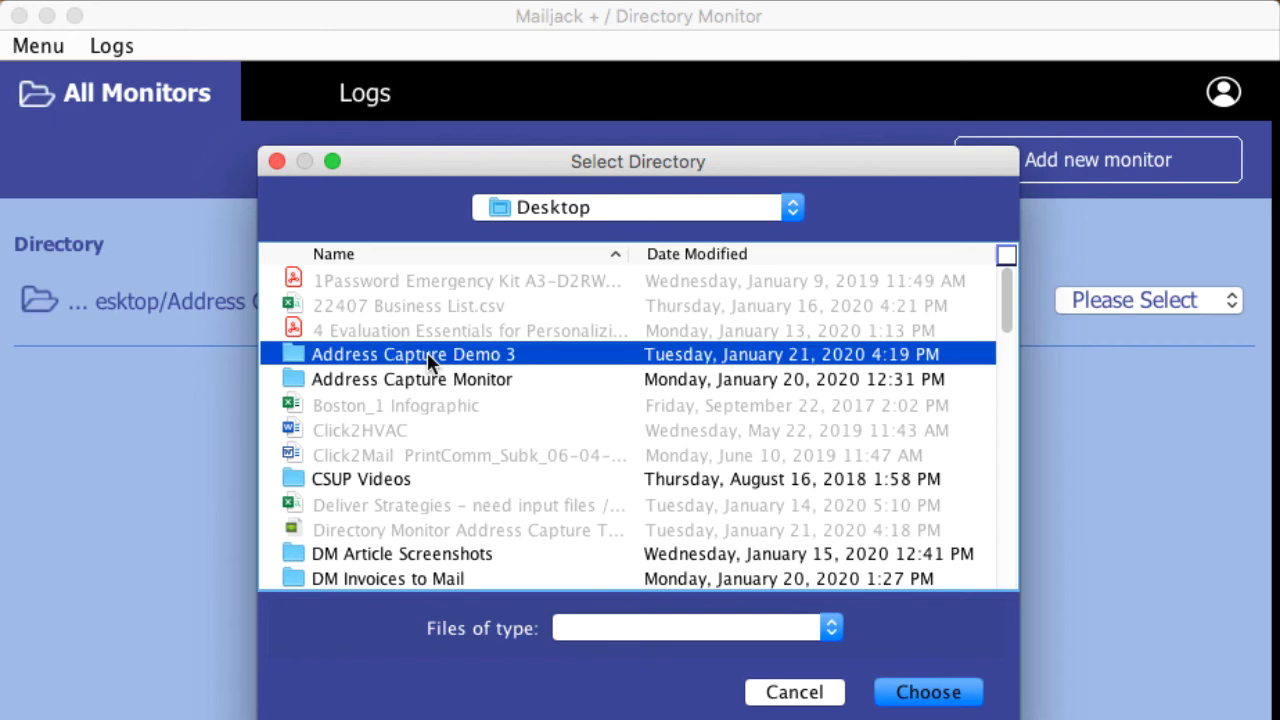
click(928, 692)
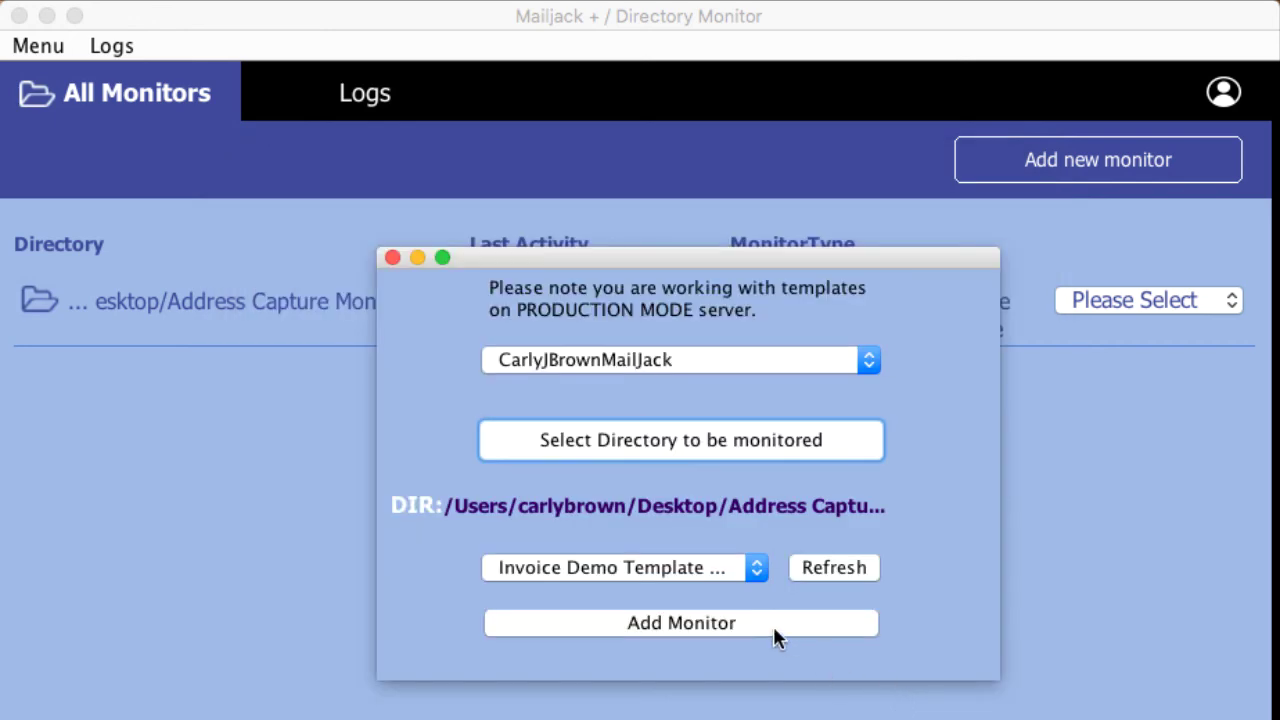
Assign the "Address Capture Demo Test 3" template to the new directory monitor and add the monitor
click(733, 568)
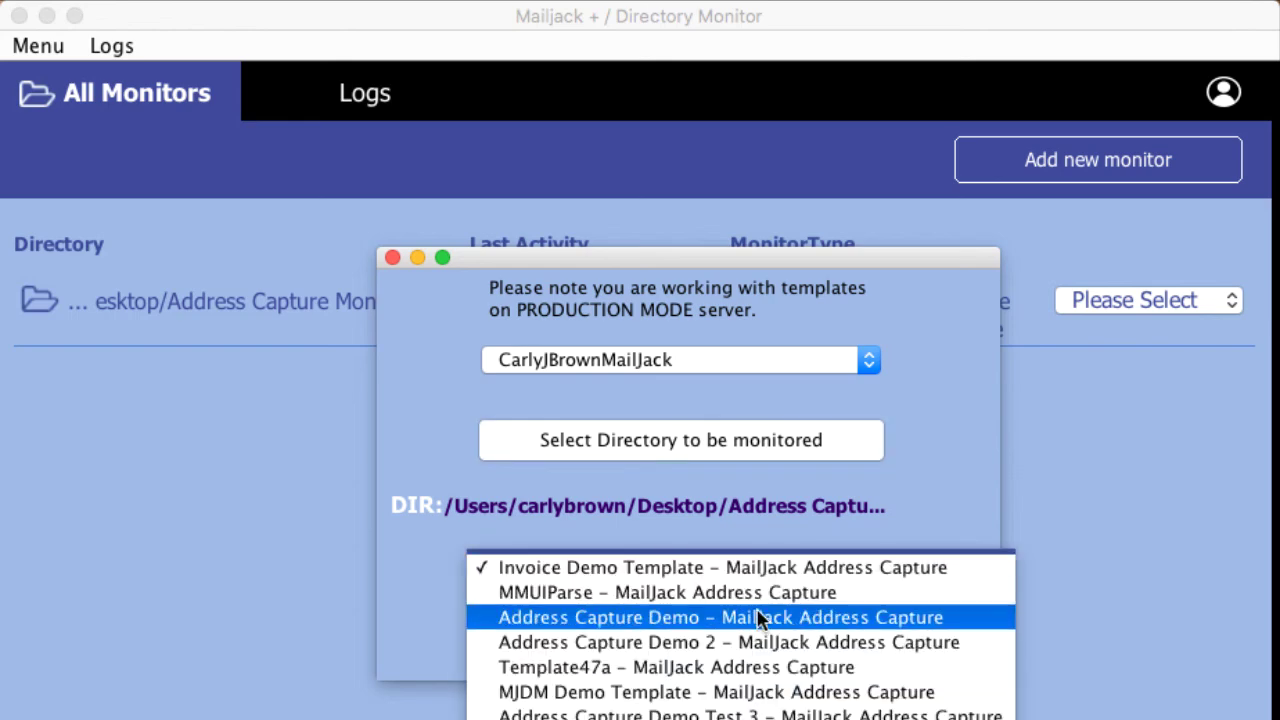
click(812, 714)
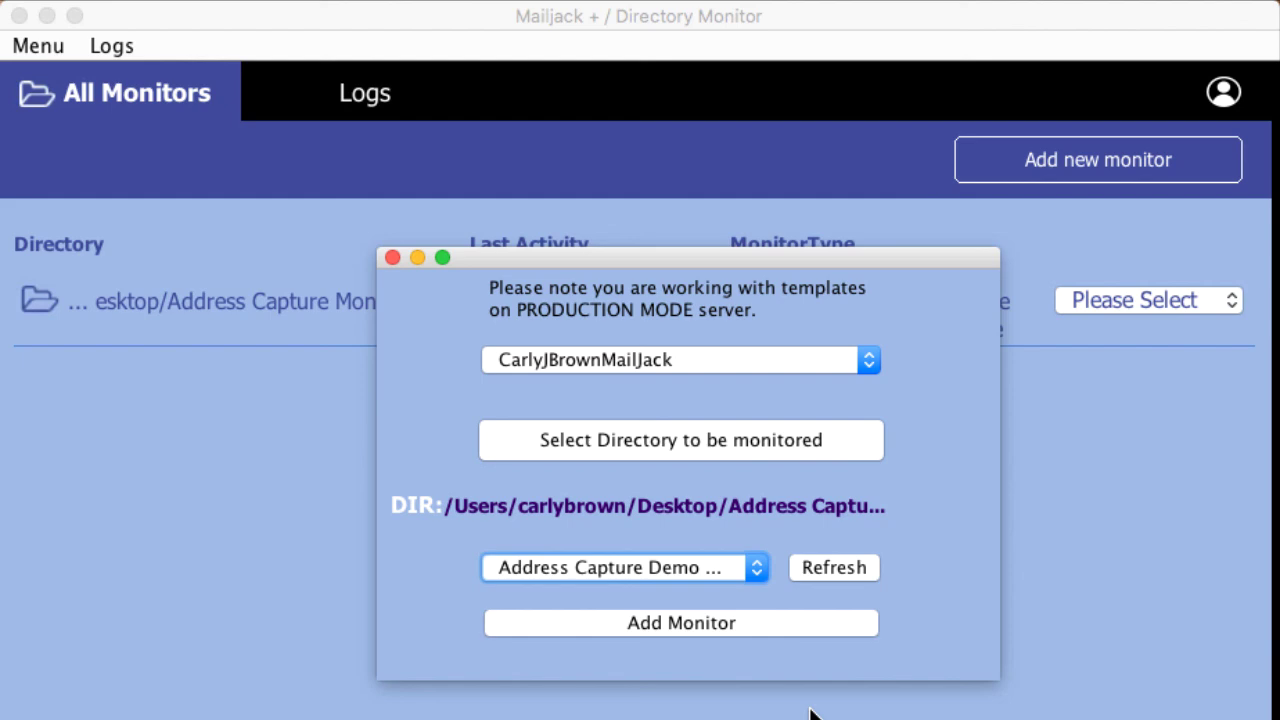
click(781, 628)
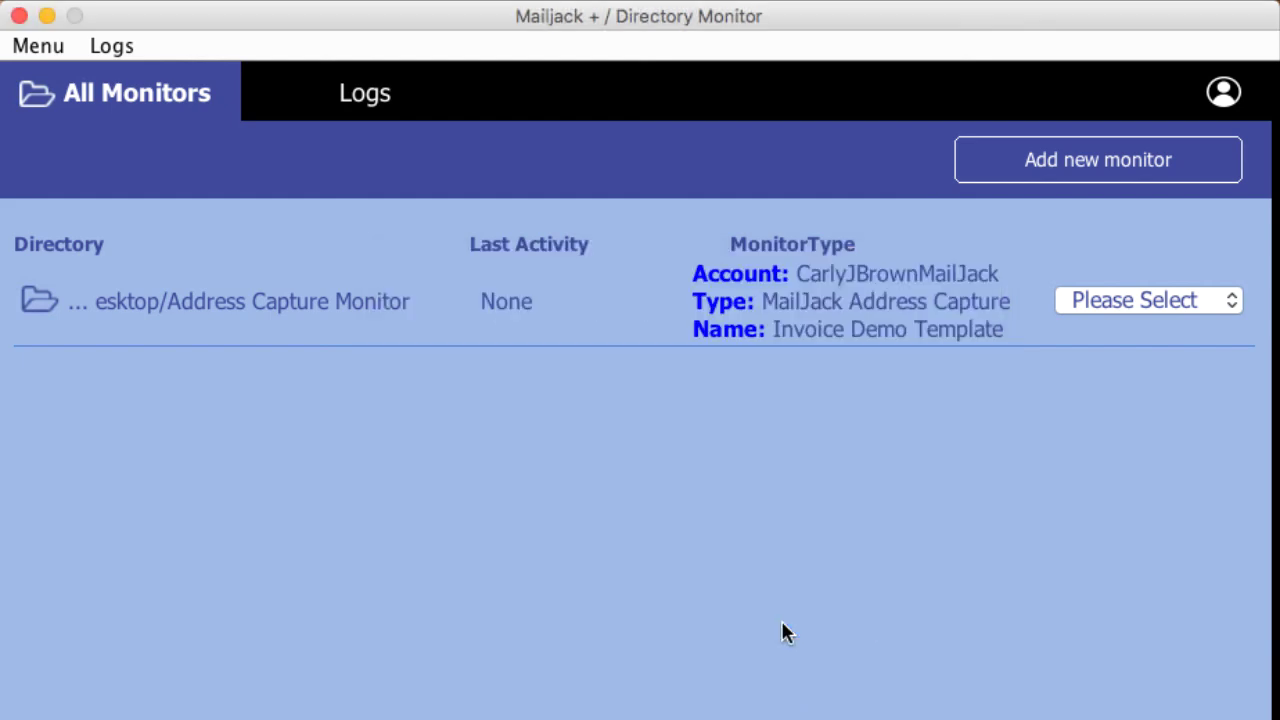